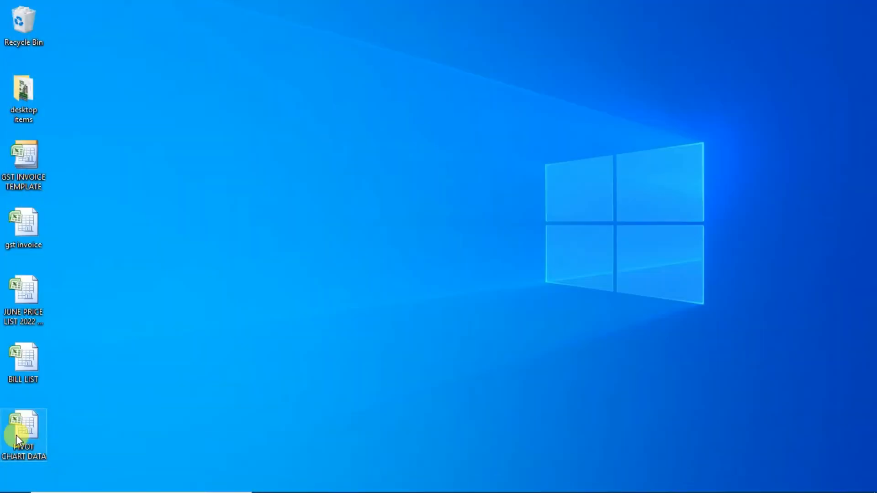
Open the PIVOT CHART DATA workbook and create a PivotChart from Sheet1!$B$6:$H$56 on a new worksheet.
double_click(16, 435)
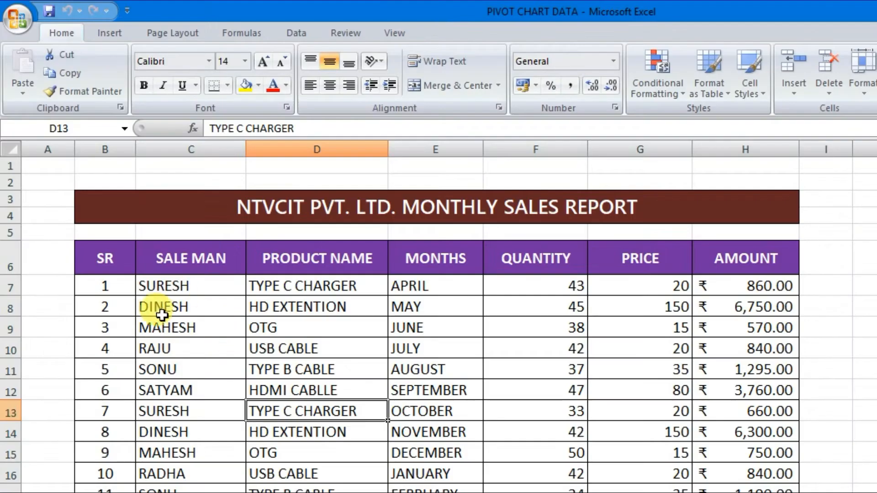
left_click(169, 284)
left_click(110, 34)
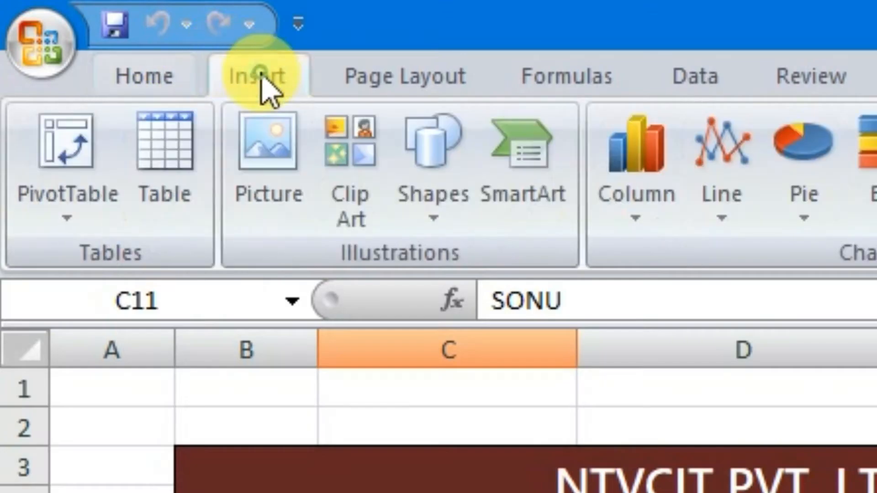
left_click(67, 220)
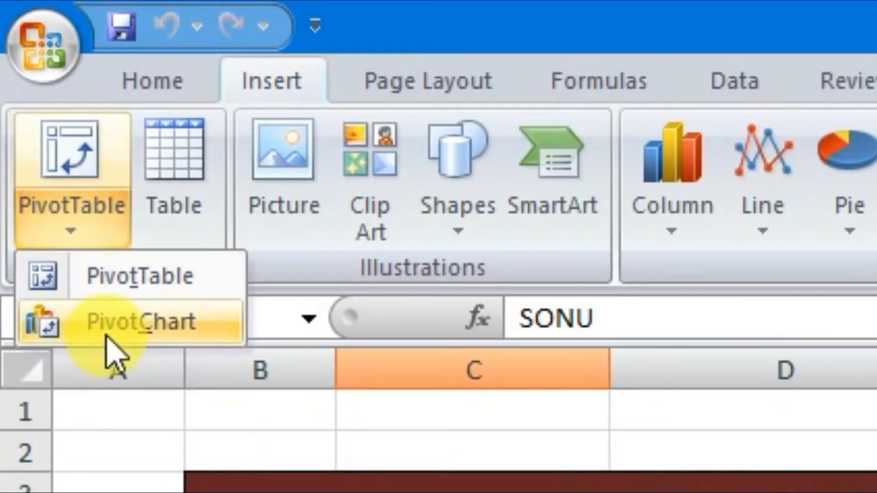
left_click(76, 323)
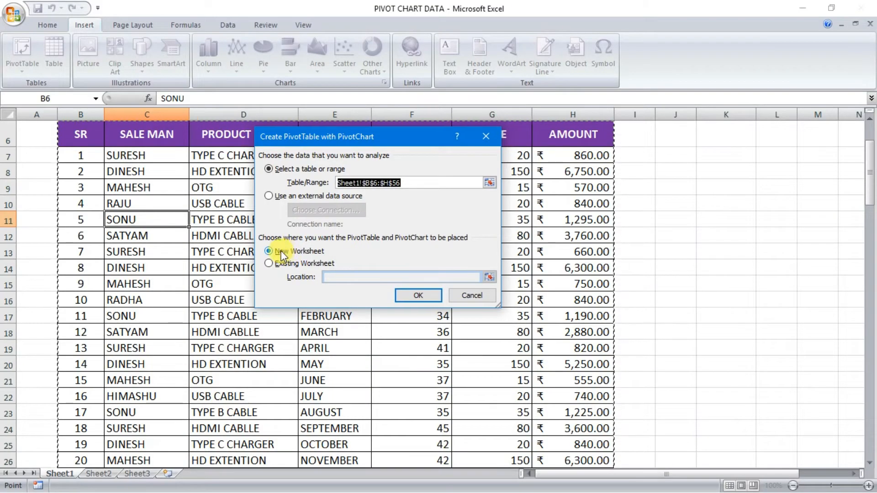
left_click(419, 297)
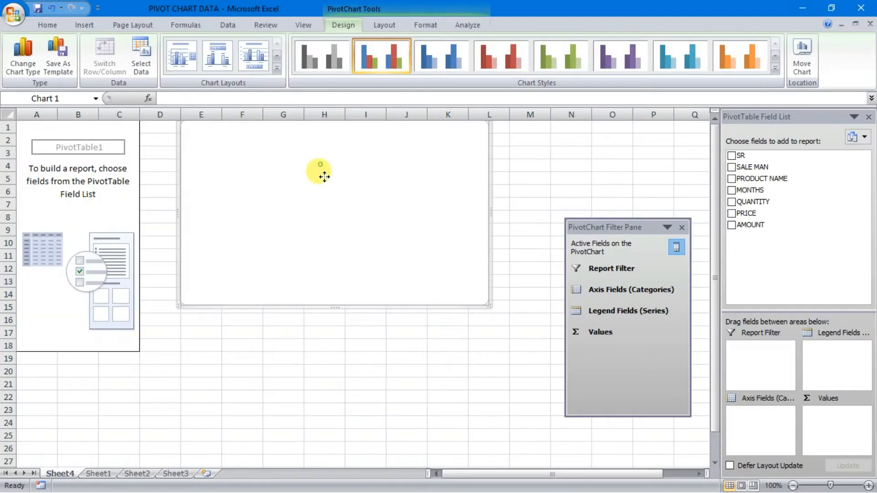
Move the empty chart clear of the pivot table and place the PivotChart Filter Pane right beside it.
left_click_drag(319, 176, 359, 206)
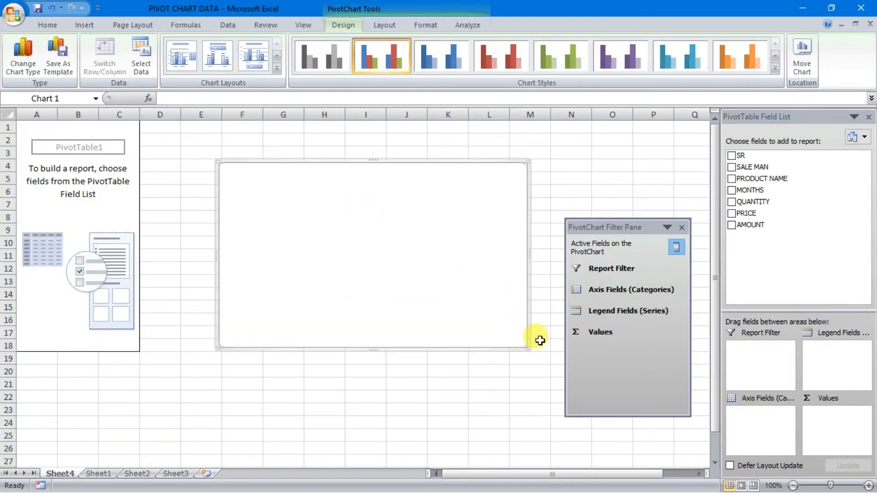
left_click_drag(596, 224, 591, 200)
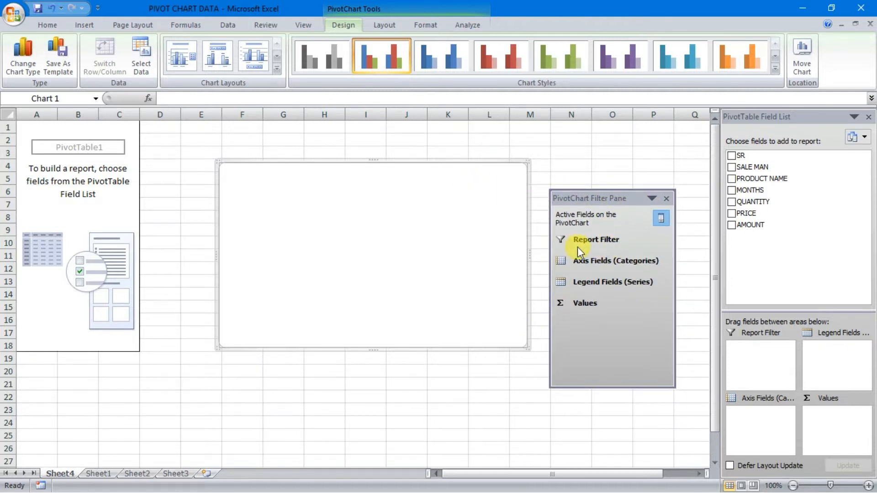
left_click_drag(592, 201, 607, 166)
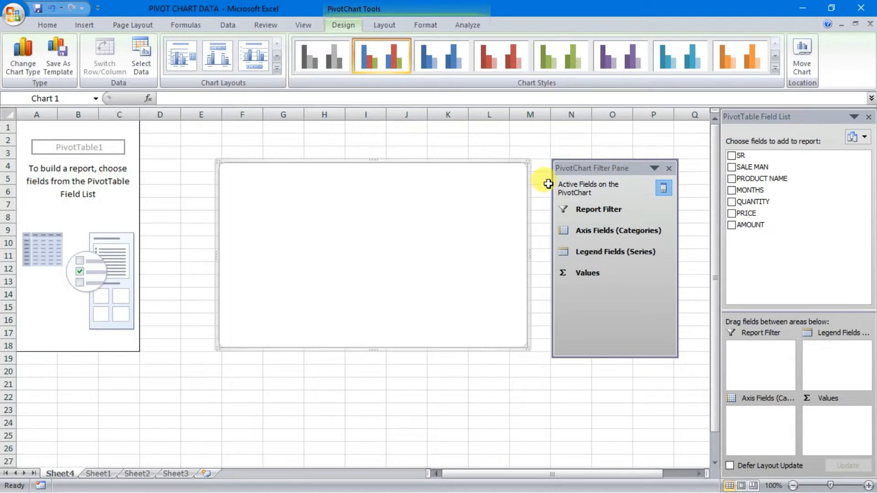
Add the SALE MAN and AMOUNT fields to the pivot report and shift the chart slightly toward the pivot table.
left_click(731, 168)
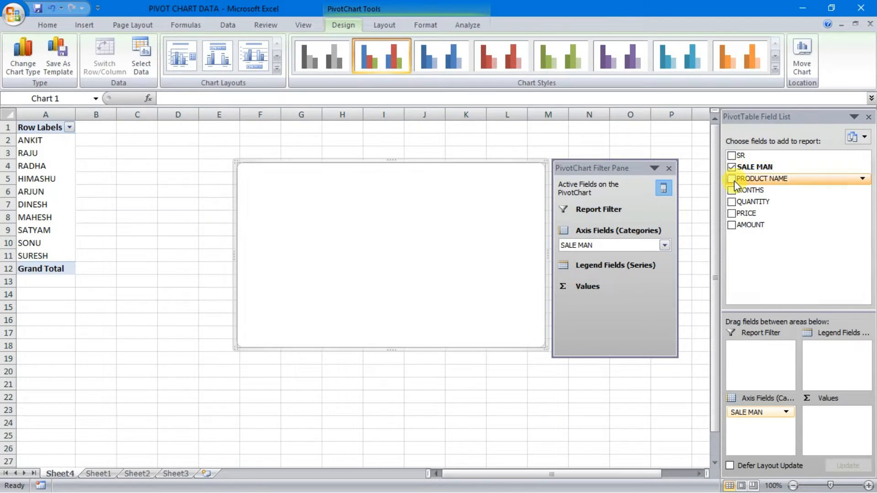
left_click(732, 225)
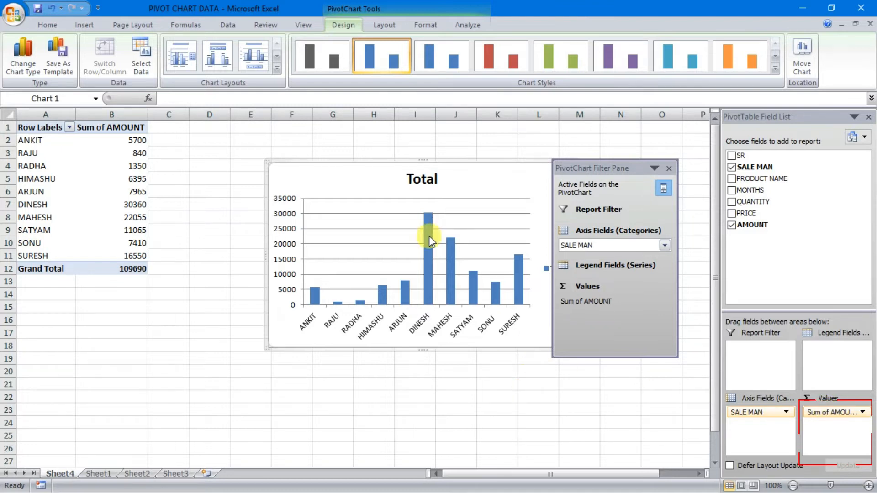
left_click_drag(410, 161, 392, 153)
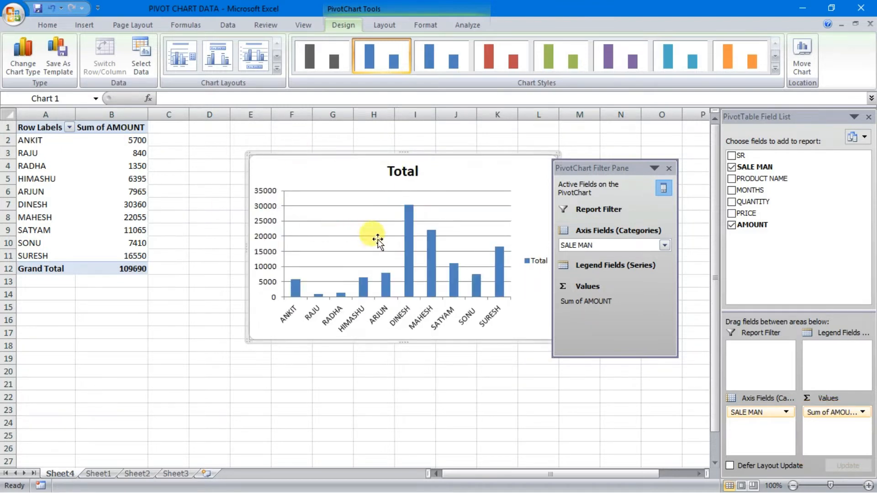
Filter the chart's SALE MAN axis field to show only the fifth, seventh and eighth salesmen in the list.
left_click(664, 246)
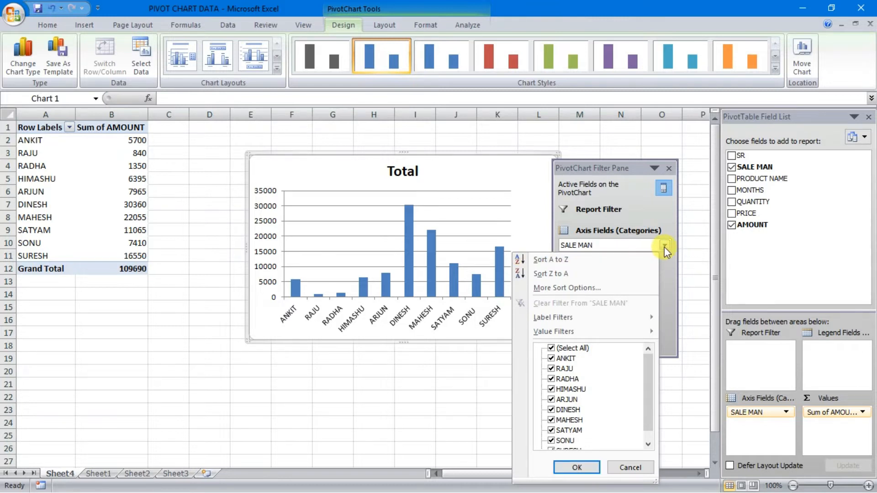
left_click(551, 348)
left_click(551, 358)
left_click(551, 379)
left_click(551, 399)
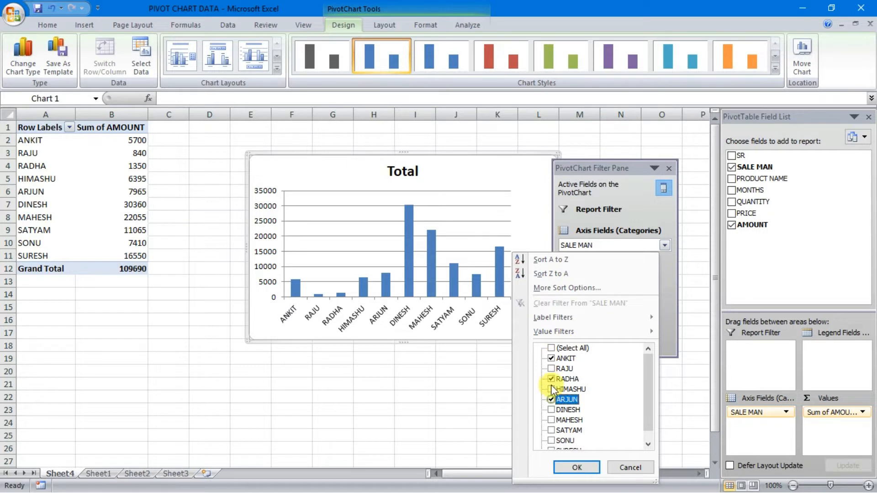
left_click(552, 380)
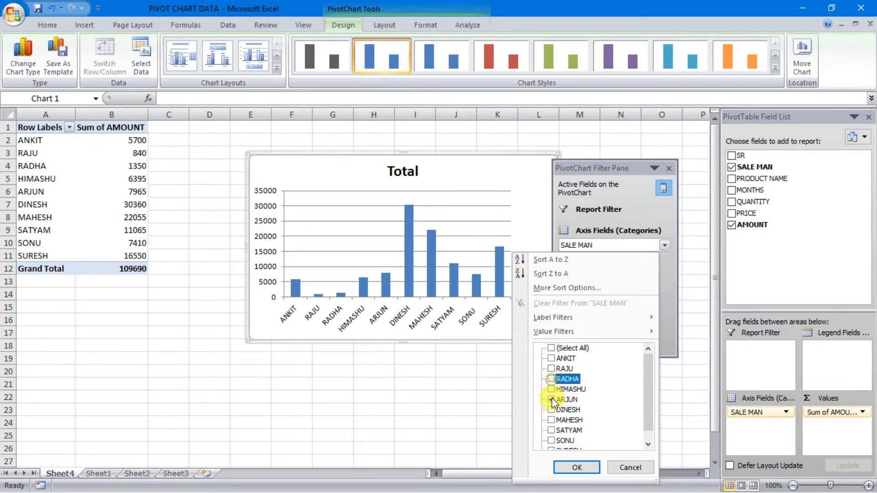
left_click(551, 399)
left_click(551, 399)
left_click(551, 420)
left_click(551, 429)
left_click(577, 466)
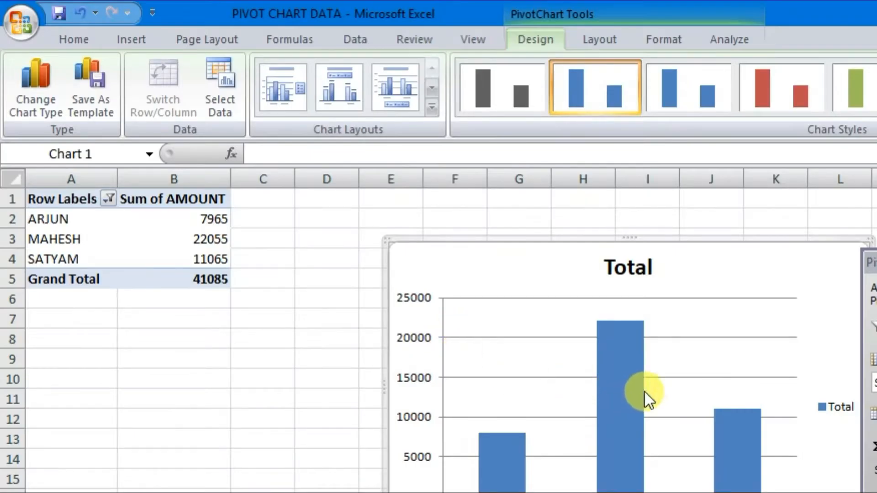
Restore all salesmen in the pivot table's Row Labels filter.
left_click(108, 200)
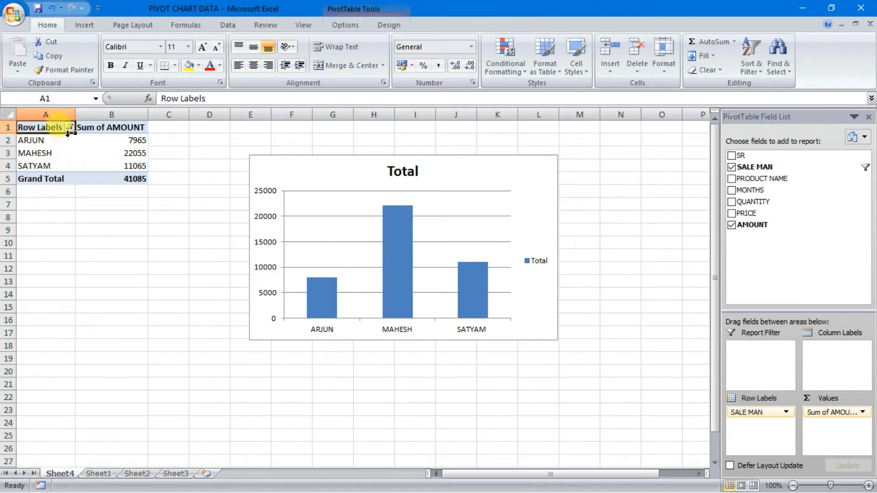
left_click(70, 127)
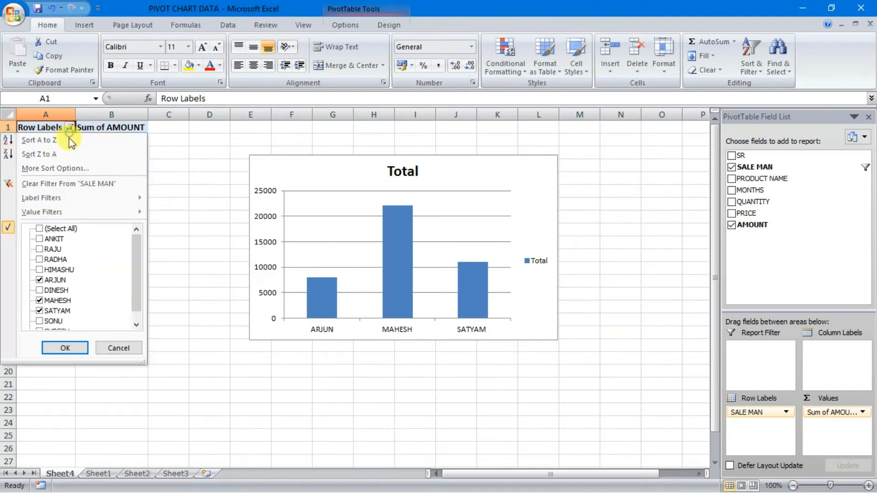
left_click(64, 348)
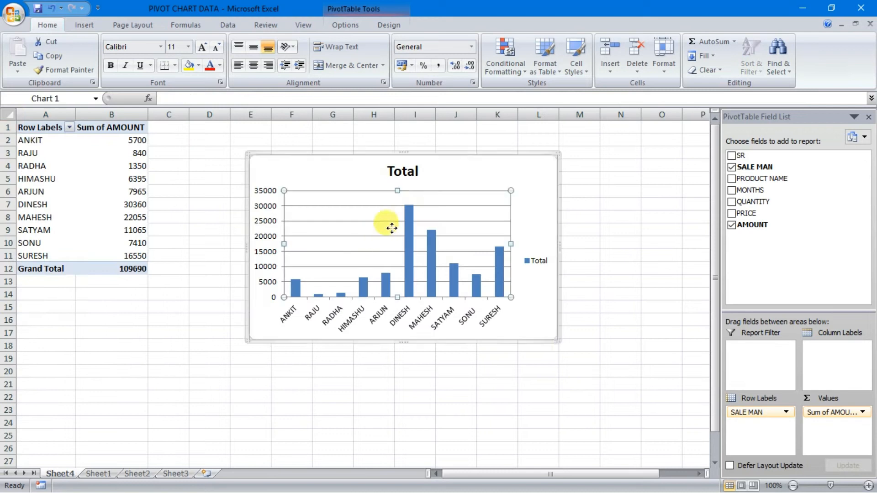
Close the PivotChart Filter Pane and fit the chart beside the pivot table at about 21.3 cm wide and 6.4 cm high.
left_click(392, 228)
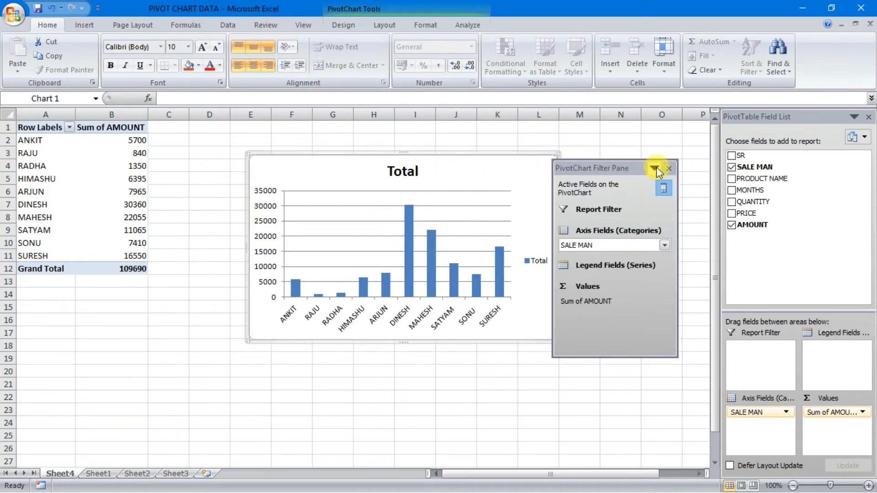
left_click(669, 171)
left_click_drag(457, 152, 430, 125)
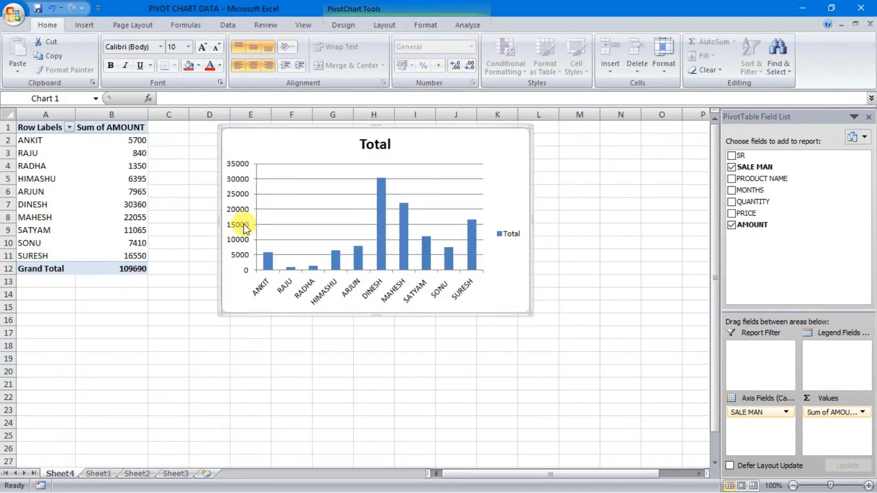
left_click_drag(218, 223, 180, 220)
left_click_drag(530, 225, 700, 220)
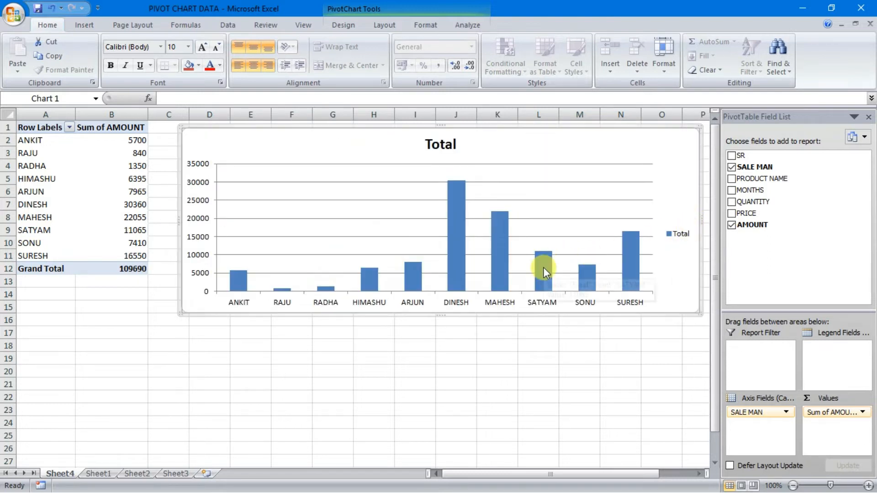
left_click_drag(438, 314, 432, 286)
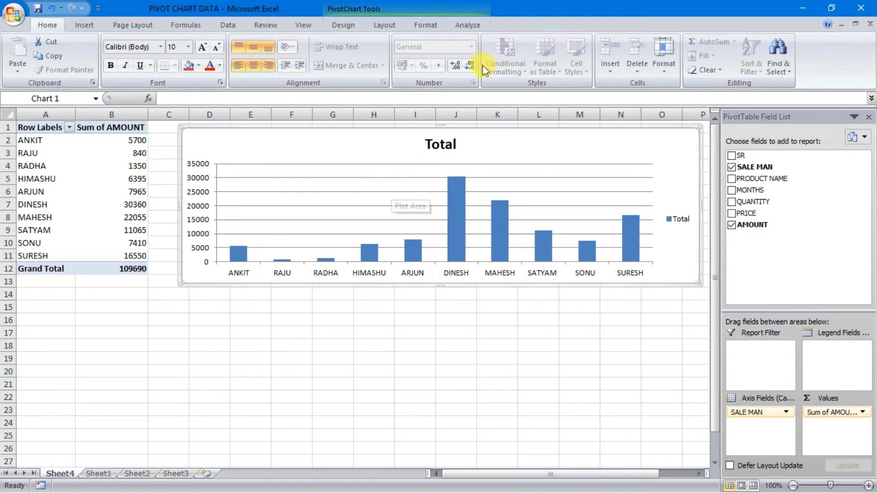
Preview shape fill colours on the chart's Total column series.
left_click(436, 27)
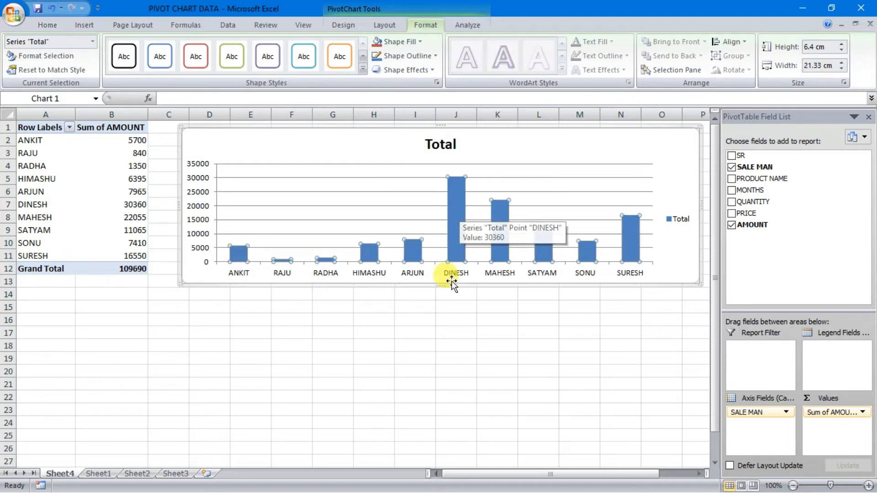
left_click(451, 305)
left_click(456, 191)
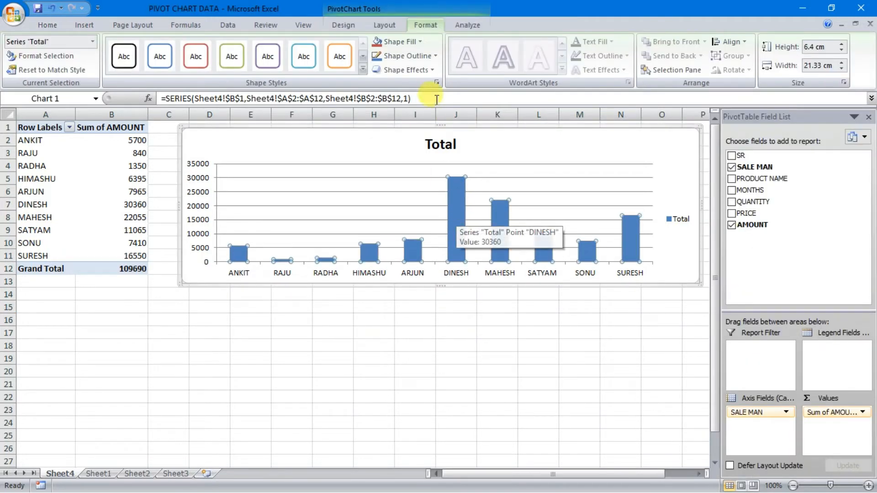
left_click(419, 44)
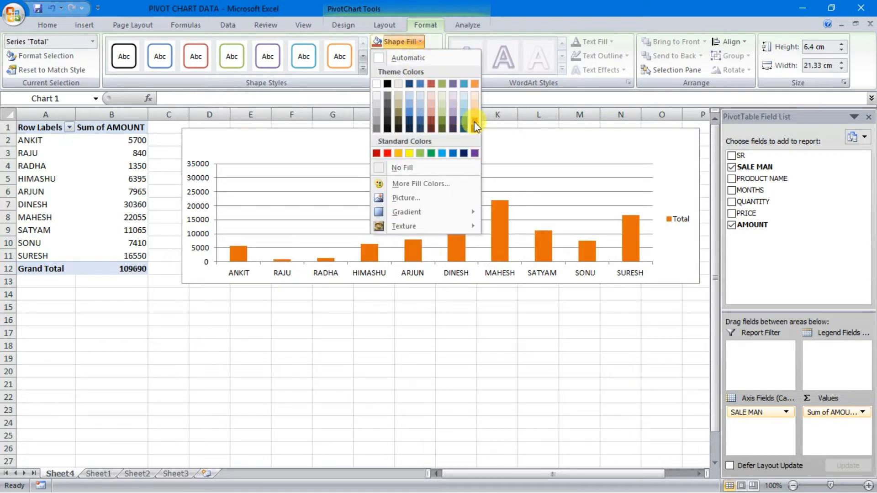
left_click(470, 308)
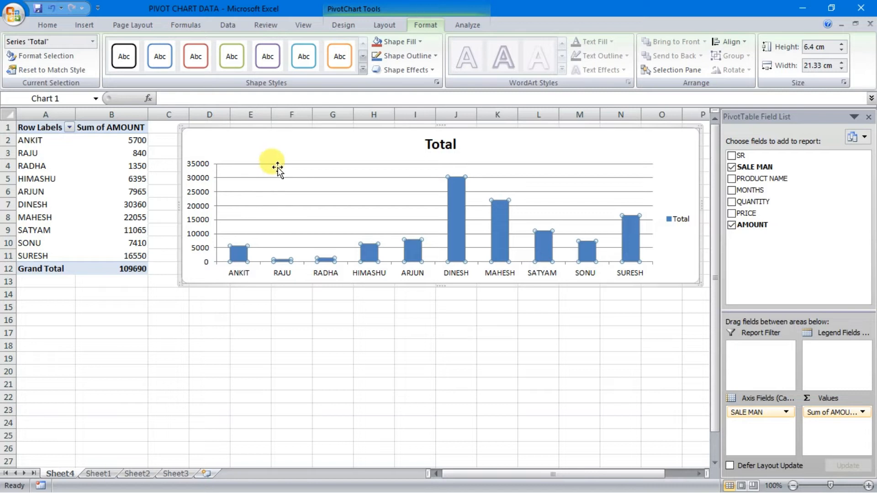
Hide the chart's horizontal major gridlines by setting their shape outline to No Outline.
left_click(302, 171)
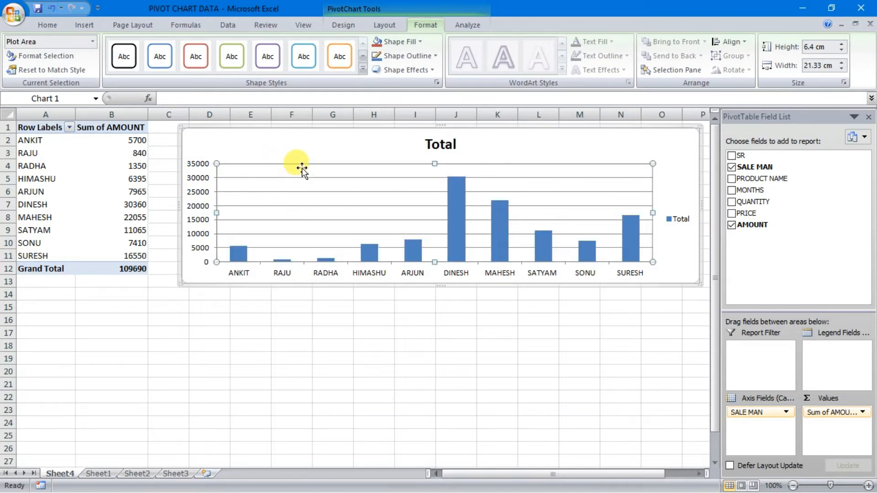
left_click(302, 164)
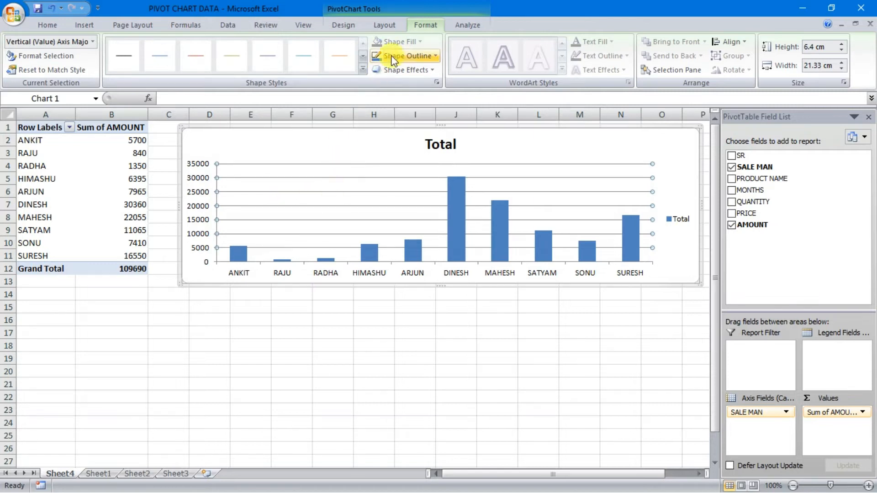
left_click(416, 55)
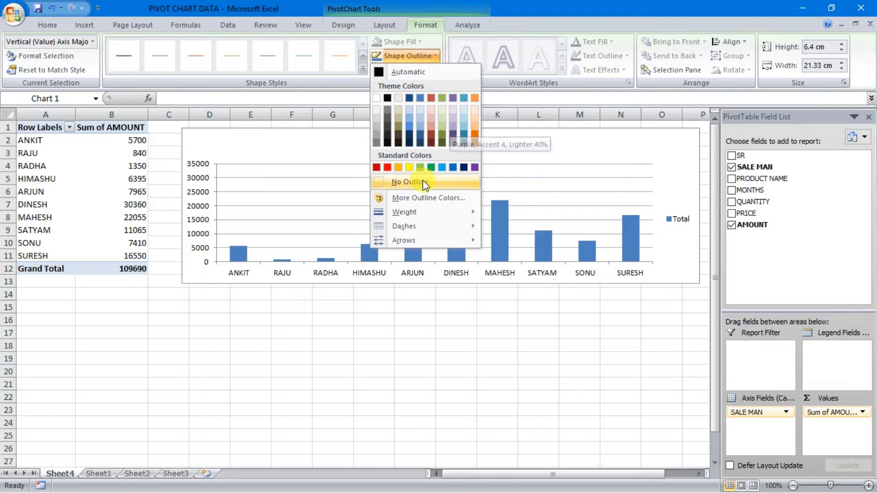
left_click(404, 181)
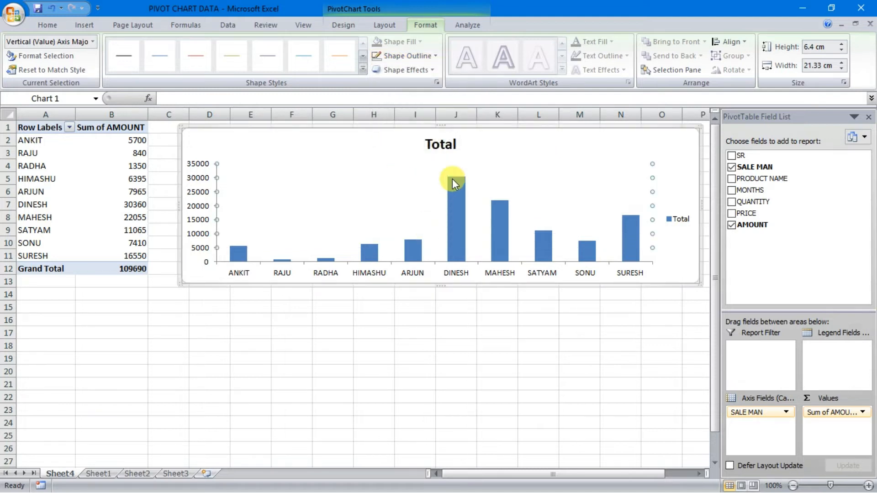
Preview shape fill colours on the chart area and on the plot area.
left_click(215, 129)
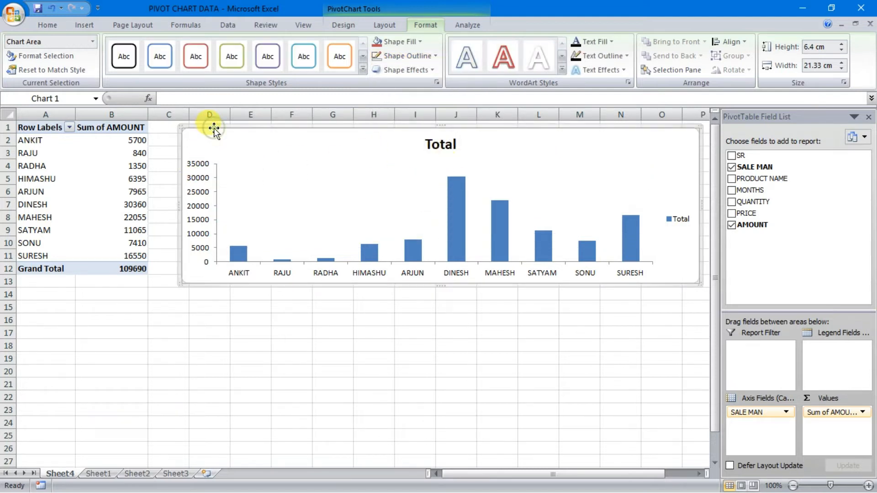
left_click(402, 42)
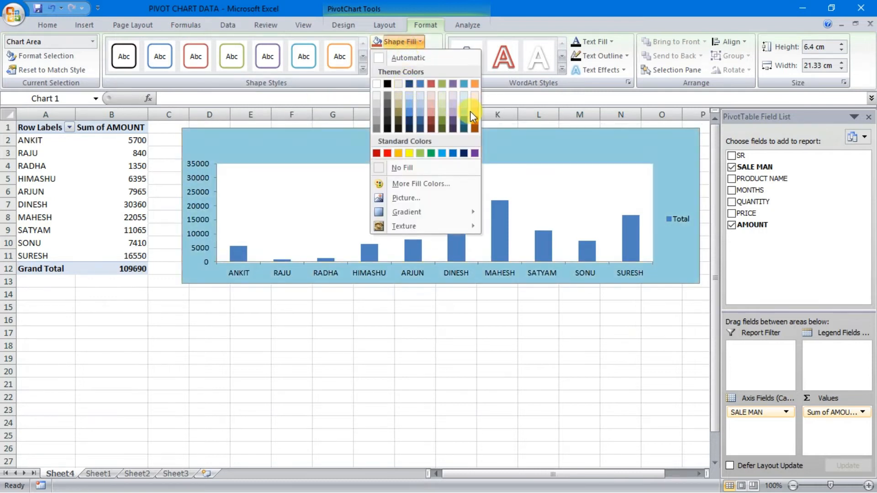
left_click(310, 213)
left_click(320, 203)
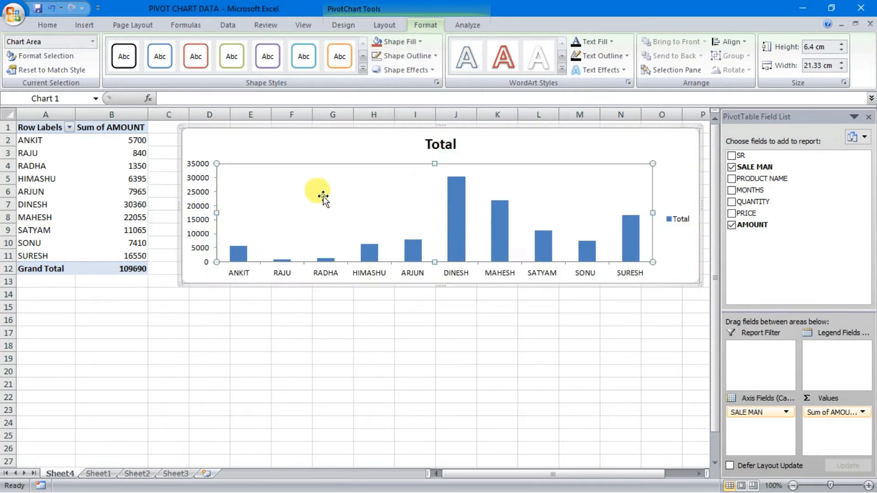
left_click(418, 42)
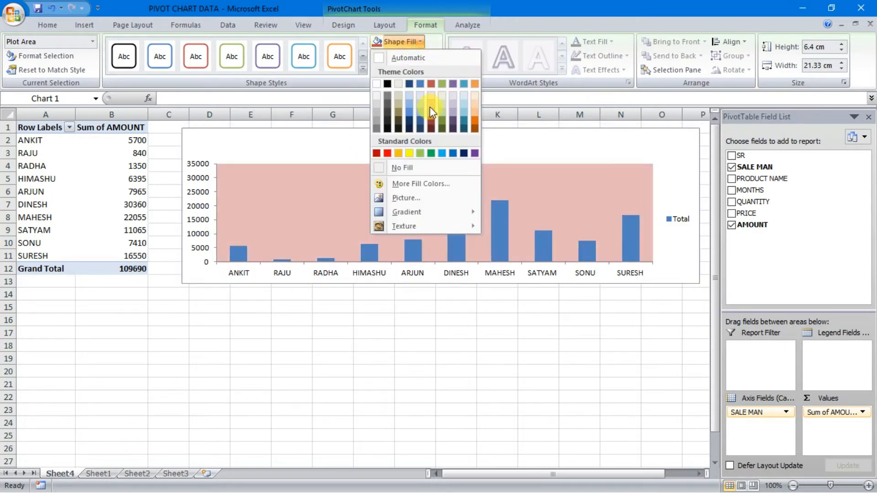
left_click(365, 379)
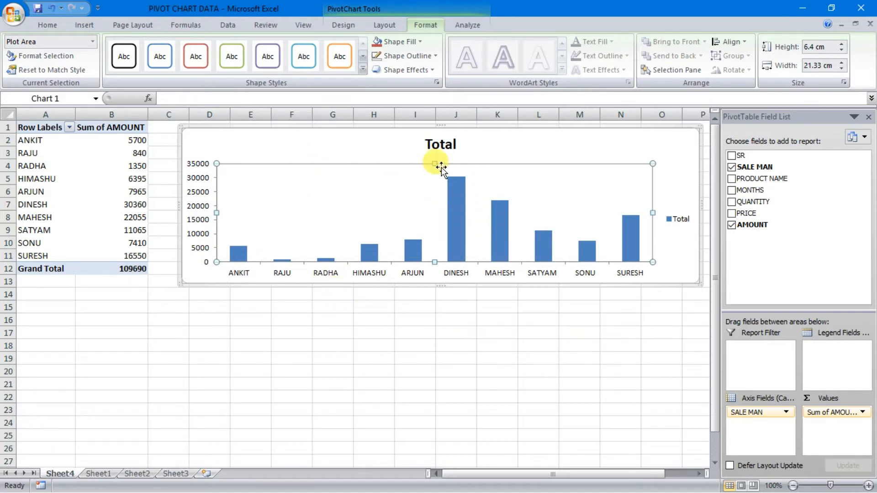
Apply the chart layout with data labels, a legend under the title and no value axis to the column PivotChart.
mouse_move(463, 217)
left_click(383, 24)
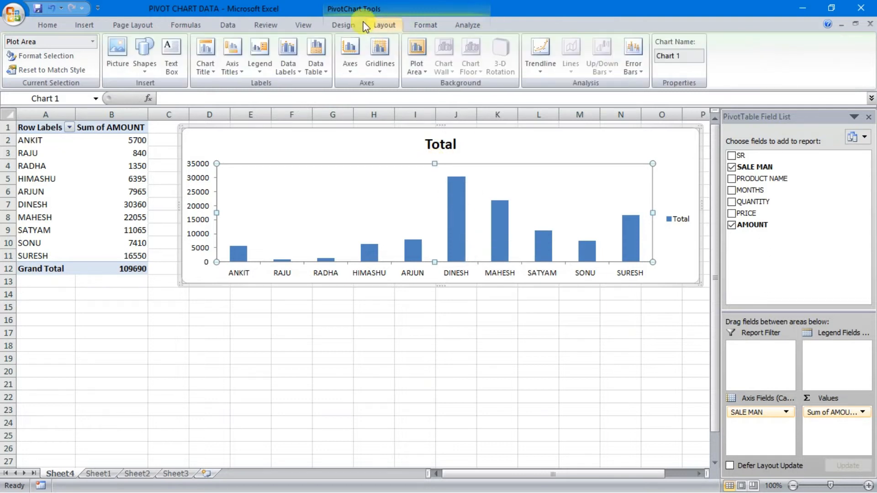
left_click(344, 23)
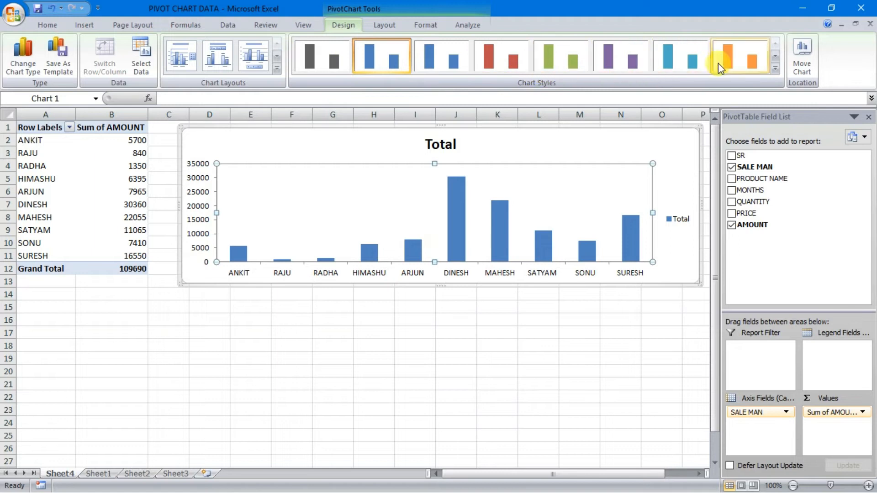
left_click(401, 131)
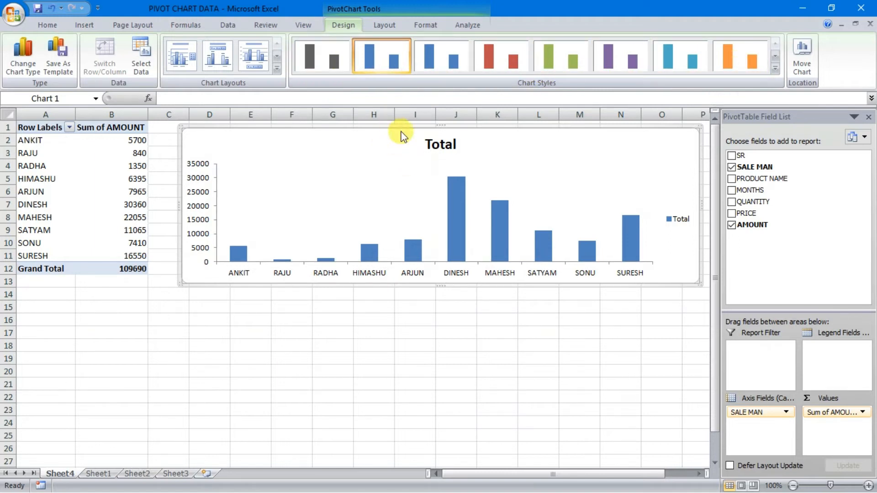
left_click(221, 54)
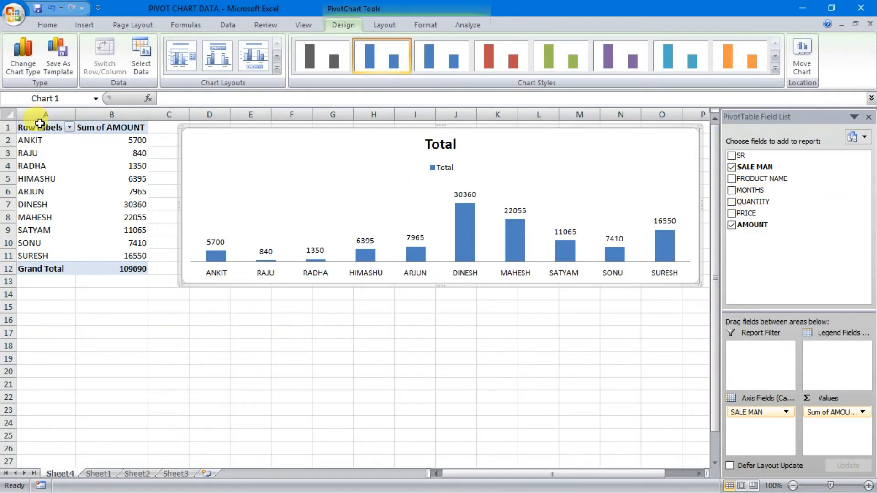
Copy the whole pivot table in A1:B12 and paste the duplicate at cell A16.
left_click_drag(29, 127, 114, 277)
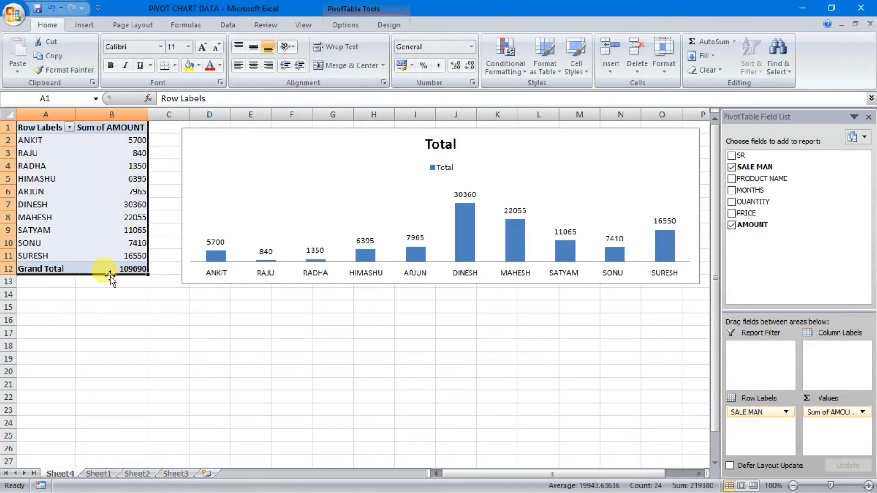
left_click(57, 57)
left_click(37, 319)
right_click(37, 319)
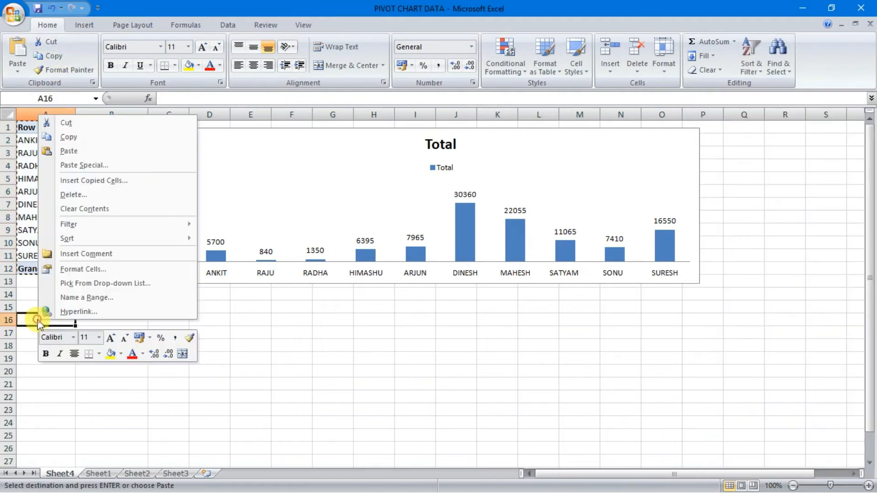
left_click(74, 156)
left_click(262, 370)
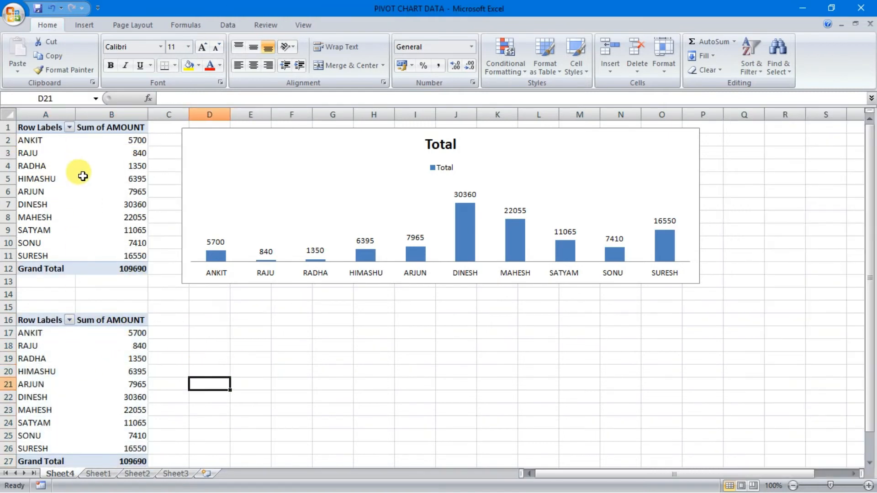
left_click(334, 197)
Rebuild the copied pivot table at A16 by clearing its fields and adding SALE MAN and QUANTITY.
left_click(93, 372)
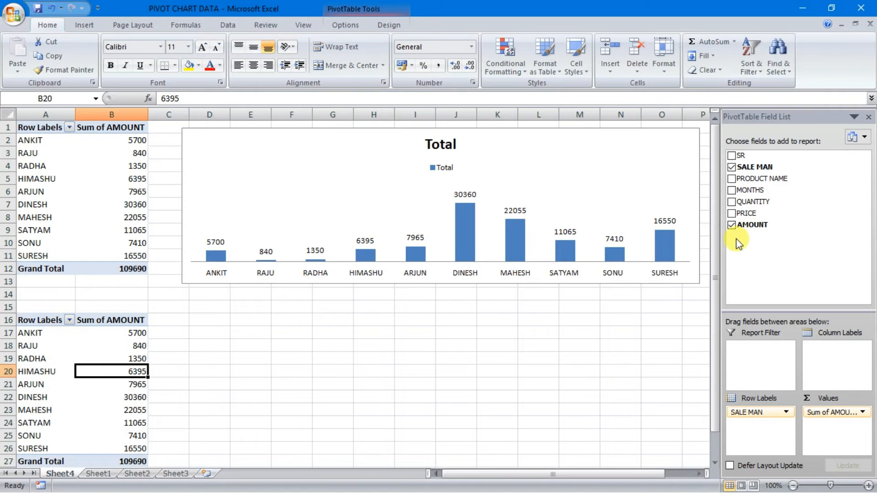
scroll(280, 331, "down", 1)
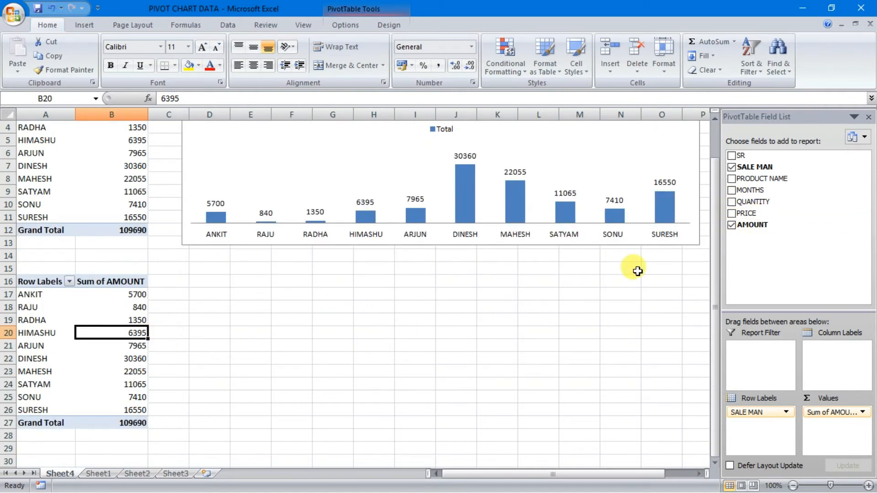
left_click(731, 166)
left_click(731, 225)
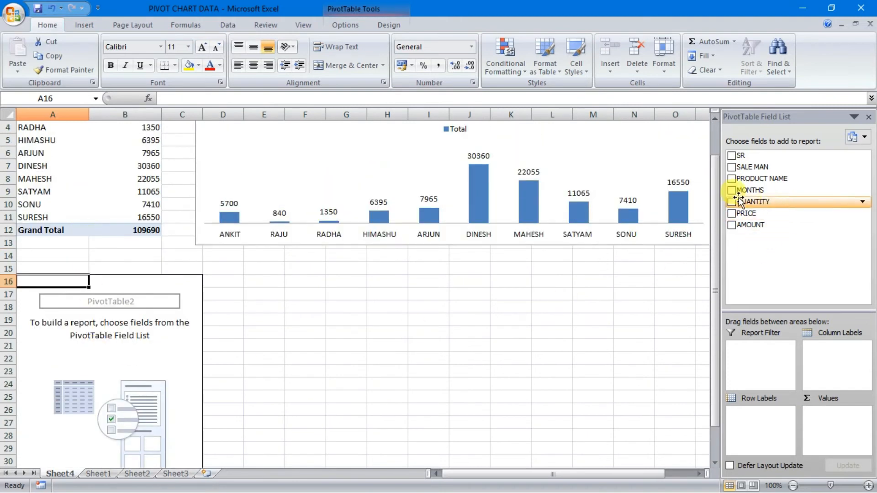
left_click(732, 167)
left_click(732, 203)
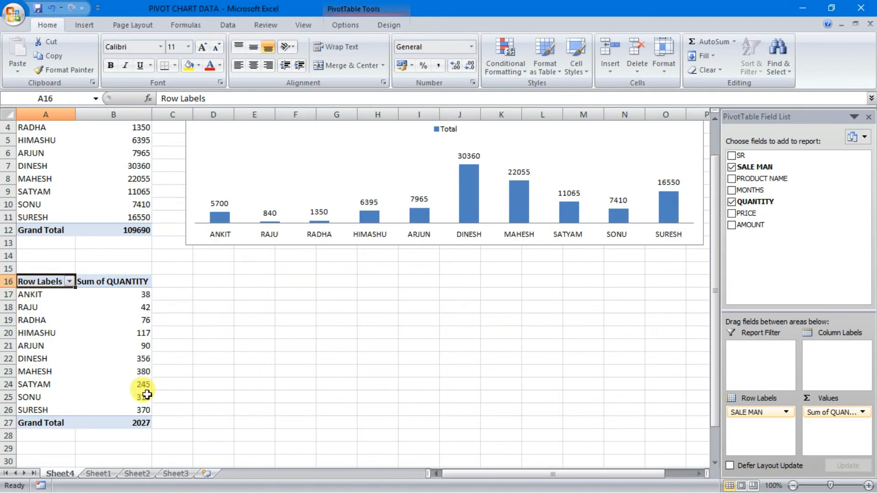
Insert a basic 2-D pie PivotChart from the quantity pivot table and place it below the column chart.
left_click(27, 321)
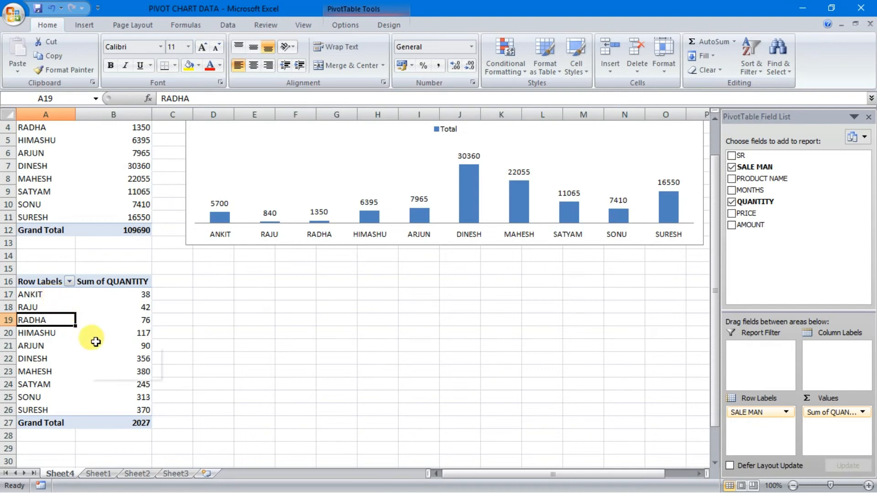
left_click(96, 342)
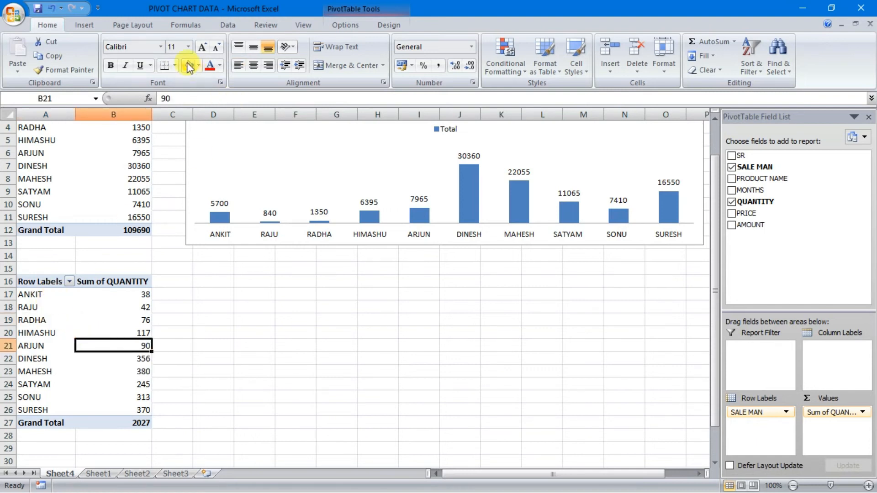
left_click(86, 25)
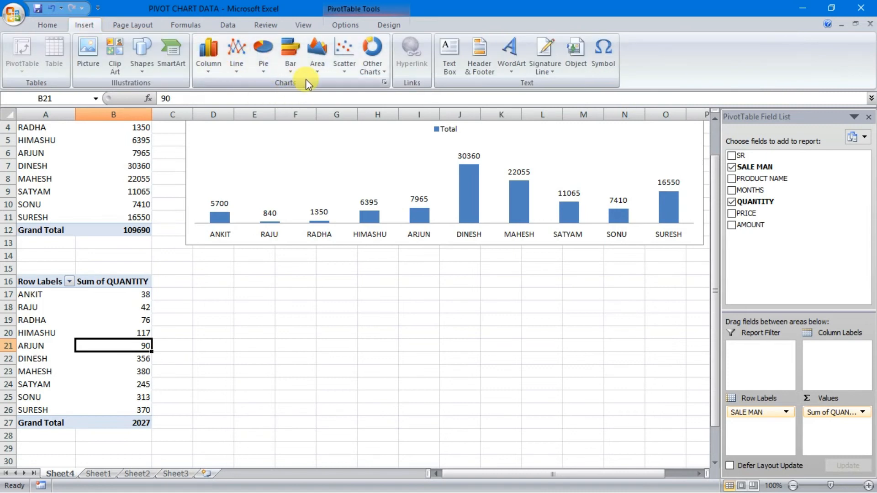
left_click(269, 53)
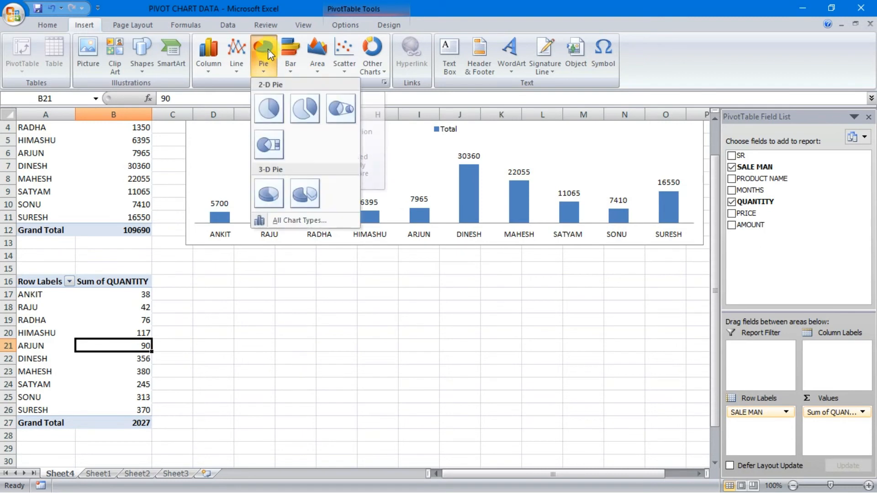
left_click(269, 109)
left_click_drag(338, 215, 310, 262)
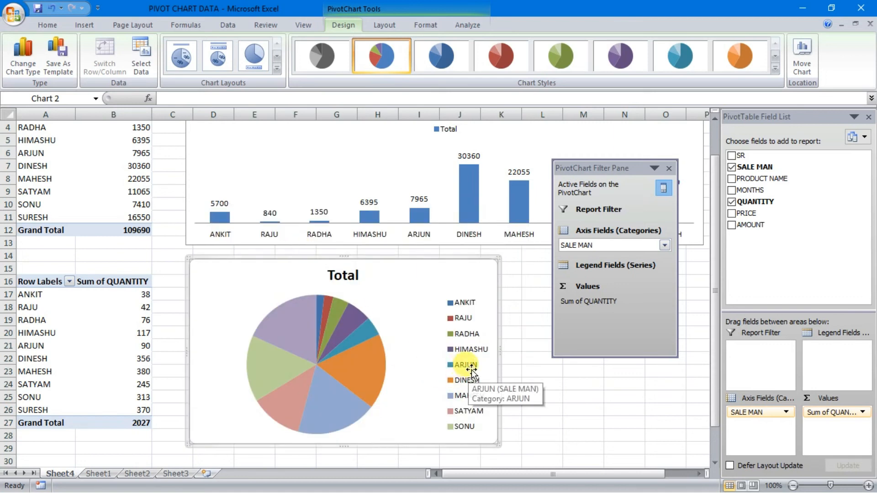
Widen the pie chart to nearly the column chart's width and close the PivotChart Filter Pane.
left_click_drag(498, 446, 687, 347)
scroll(472, 346, "up", 1)
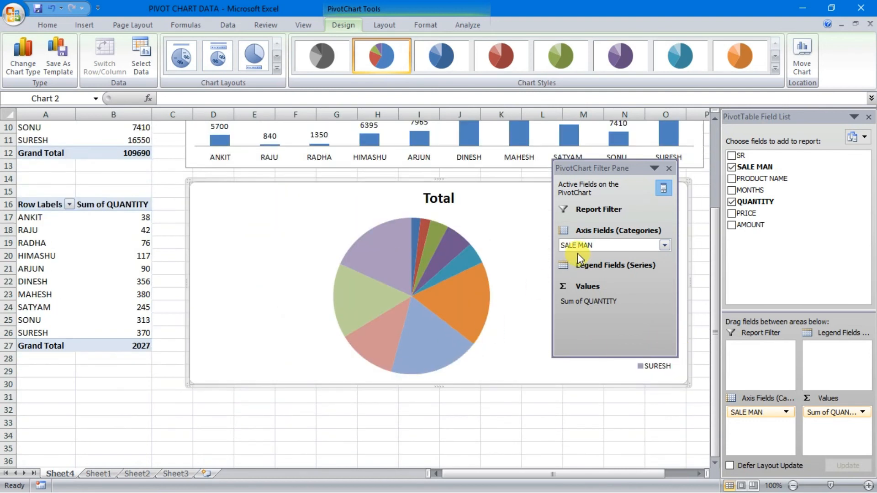
left_click_drag(610, 167, 588, 198)
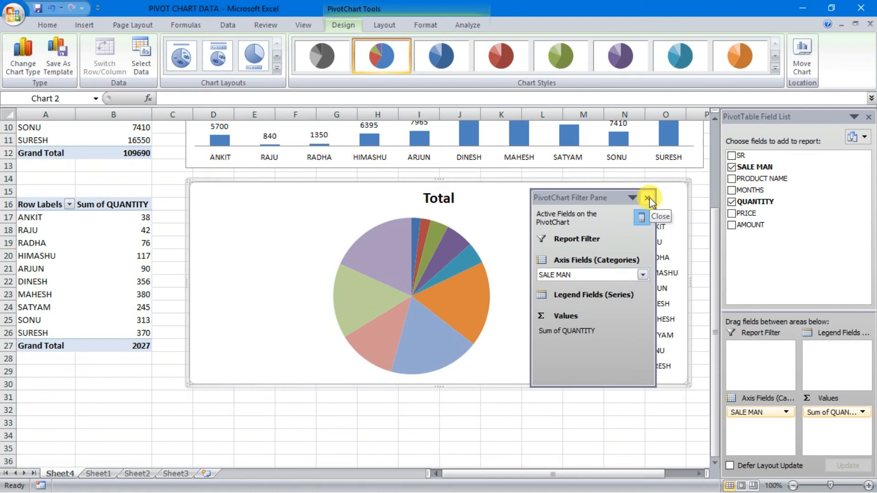
left_click(648, 199)
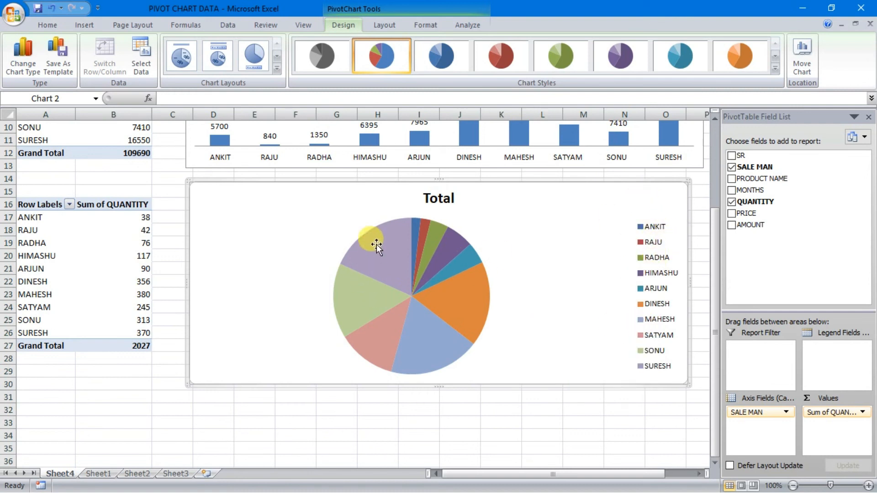
Apply the chart layout with percentage labels and a legend under the title to the pie chart.
left_click(410, 280)
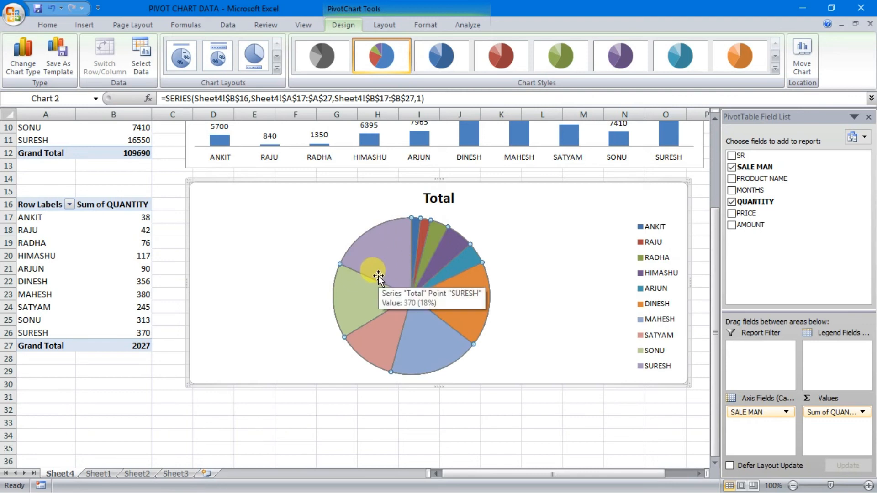
left_click(384, 25)
left_click(343, 26)
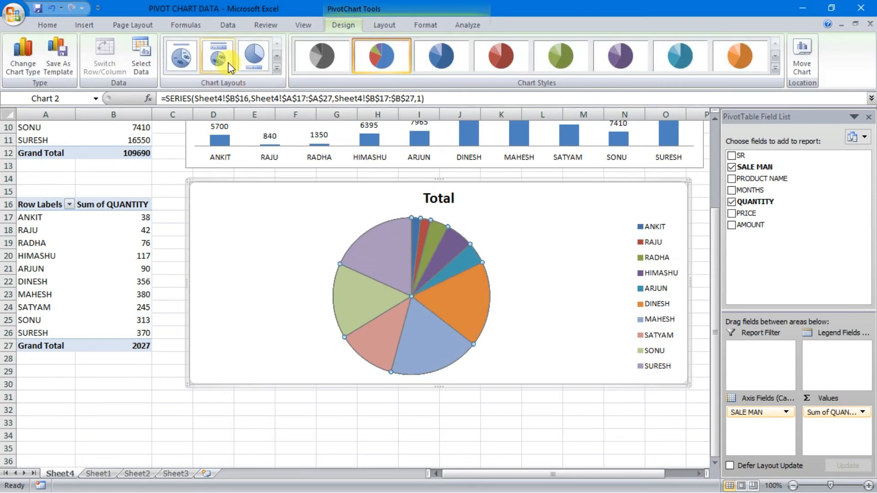
left_click(223, 61)
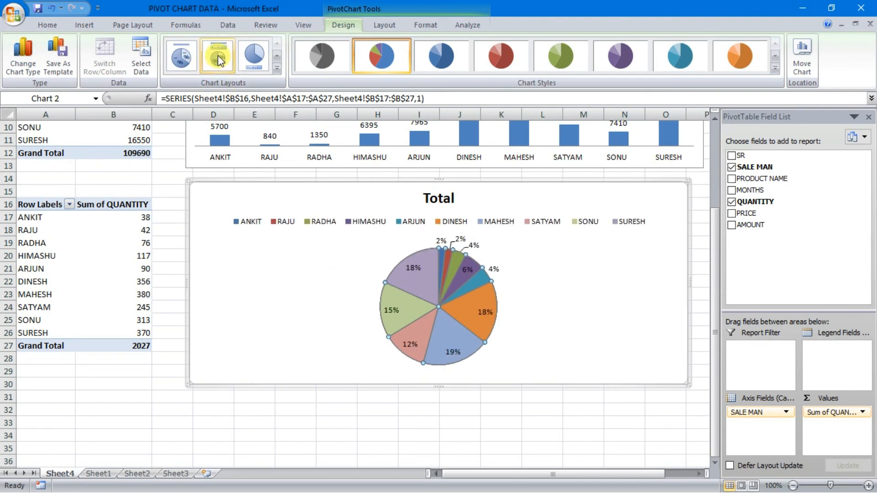
Shift the pie chart slightly and stretch it downward so that the pie becomes much larger.
left_click(434, 295)
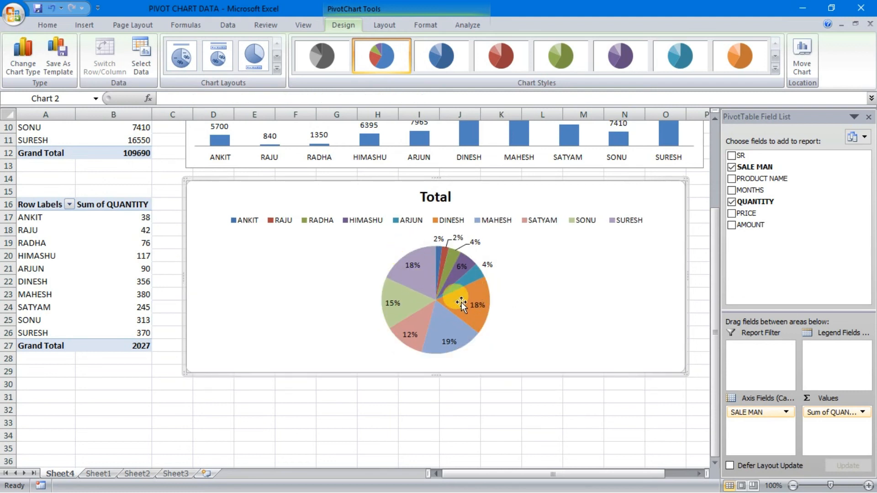
left_click_drag(685, 377, 691, 470)
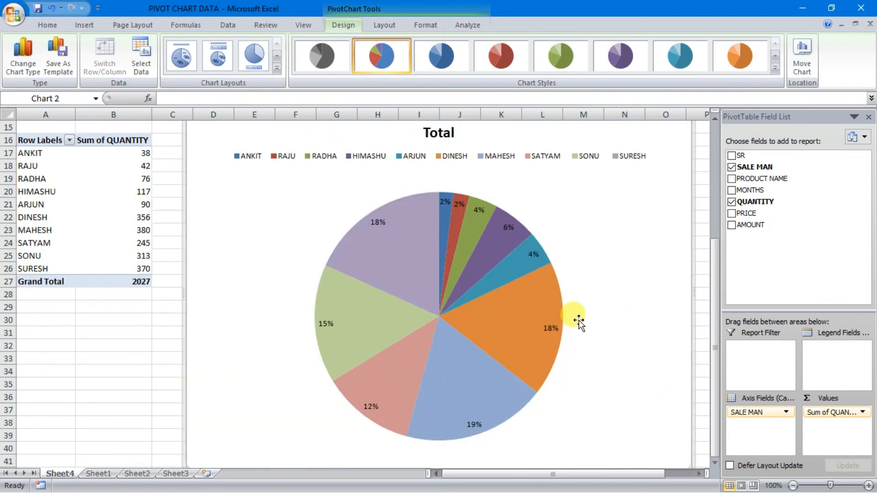
mouse_move(448, 227)
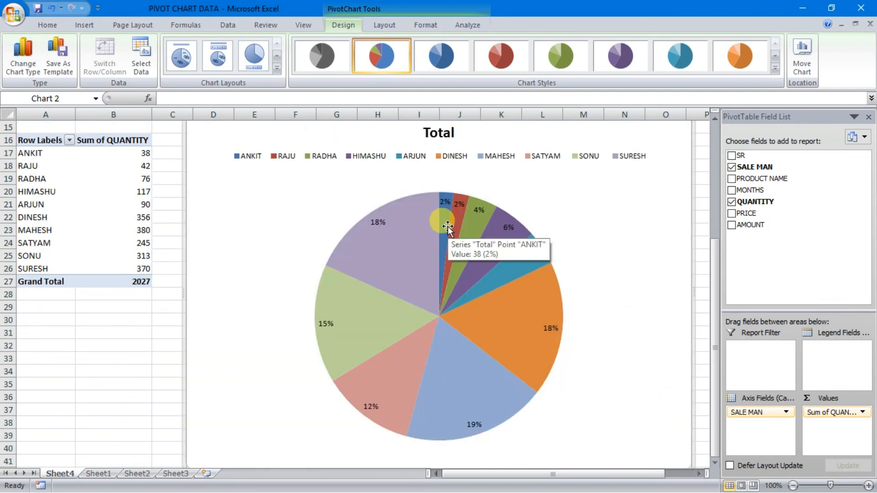
Delete the Total title from the pie chart.
scroll(425, 201, "up", 3)
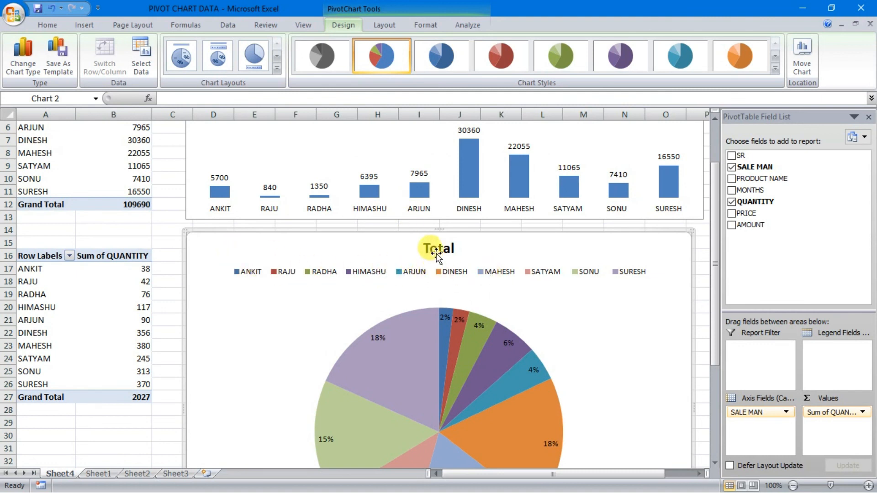
left_click(329, 274)
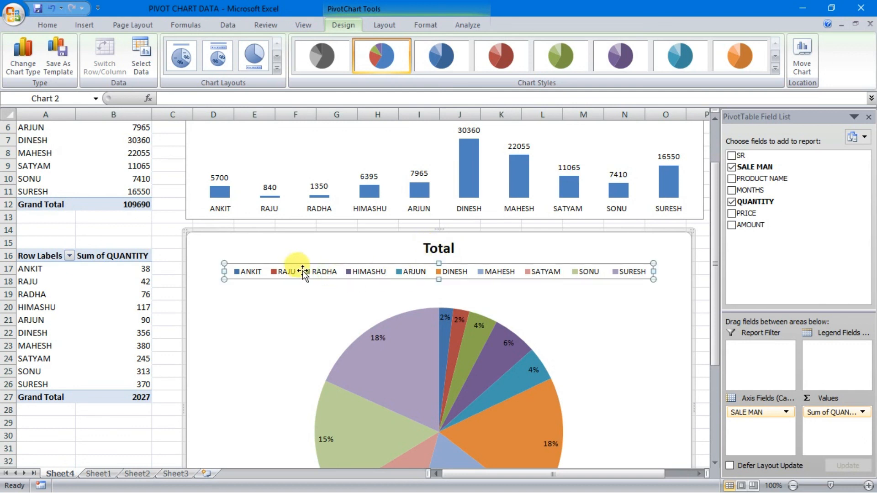
scroll(433, 272, "up", 2)
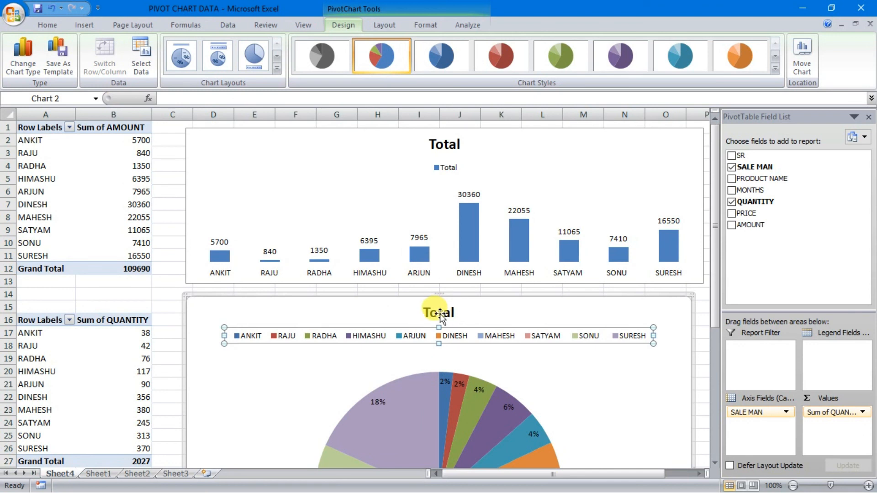
left_click(440, 314)
key("Delete")
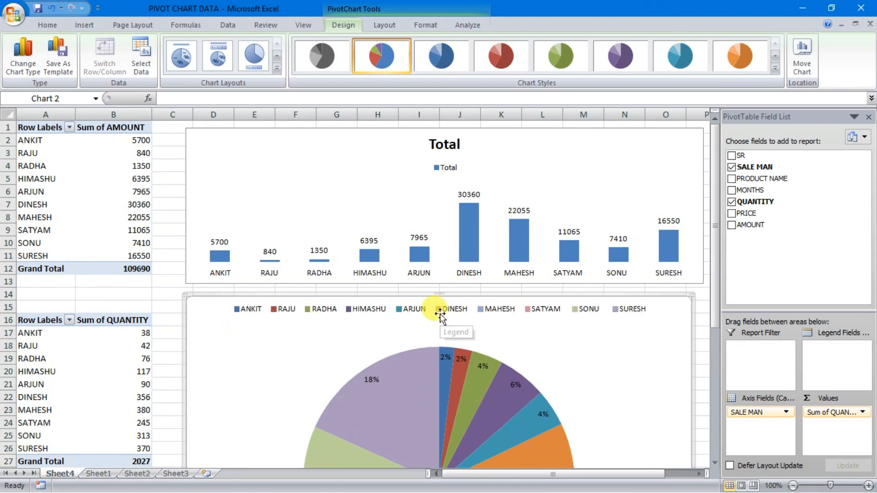
Close the PivotTable Field List and deselect the pie chart.
left_click(412, 313)
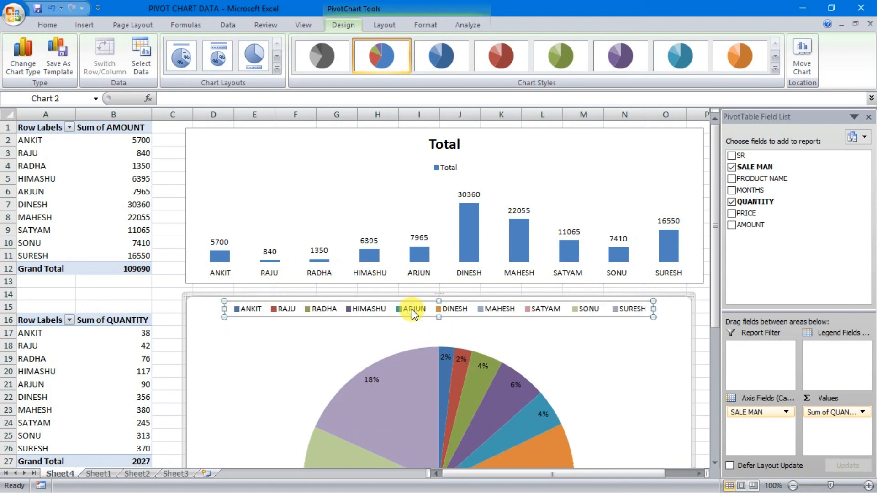
scroll(468, 357, "down", 5)
scroll(468, 357, "up", 5)
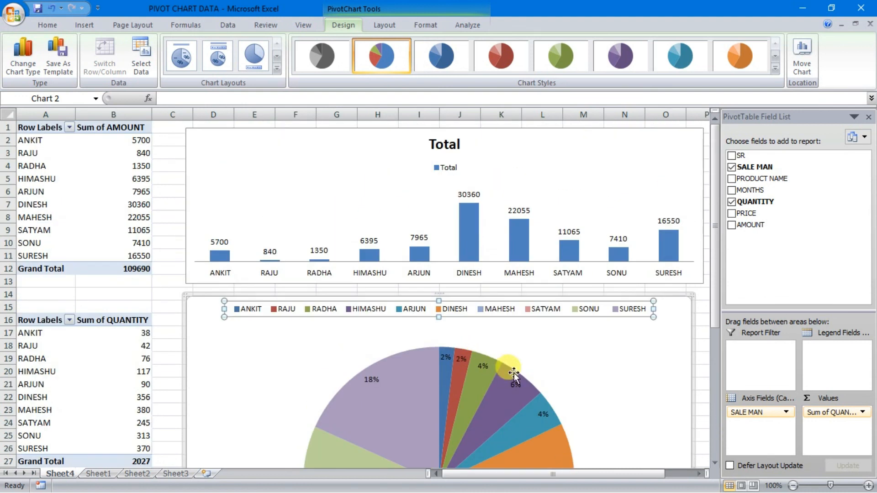
left_click(868, 118)
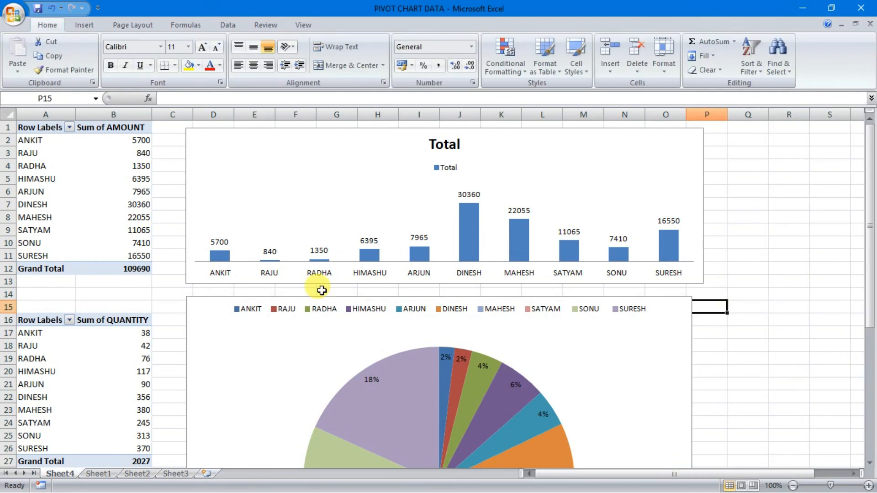